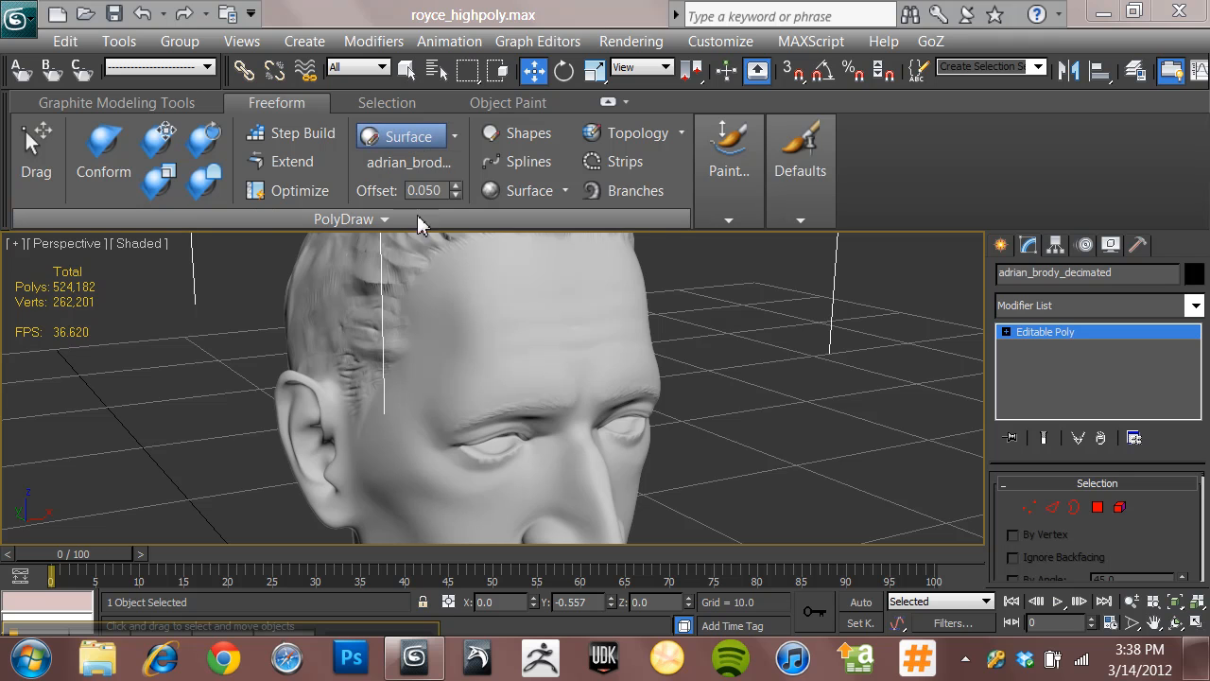
Step: Create a new PolyDraw object for drawing polygons on the high-poly head's surface
{"action": "left_click", "coordinate": [385, 219]}
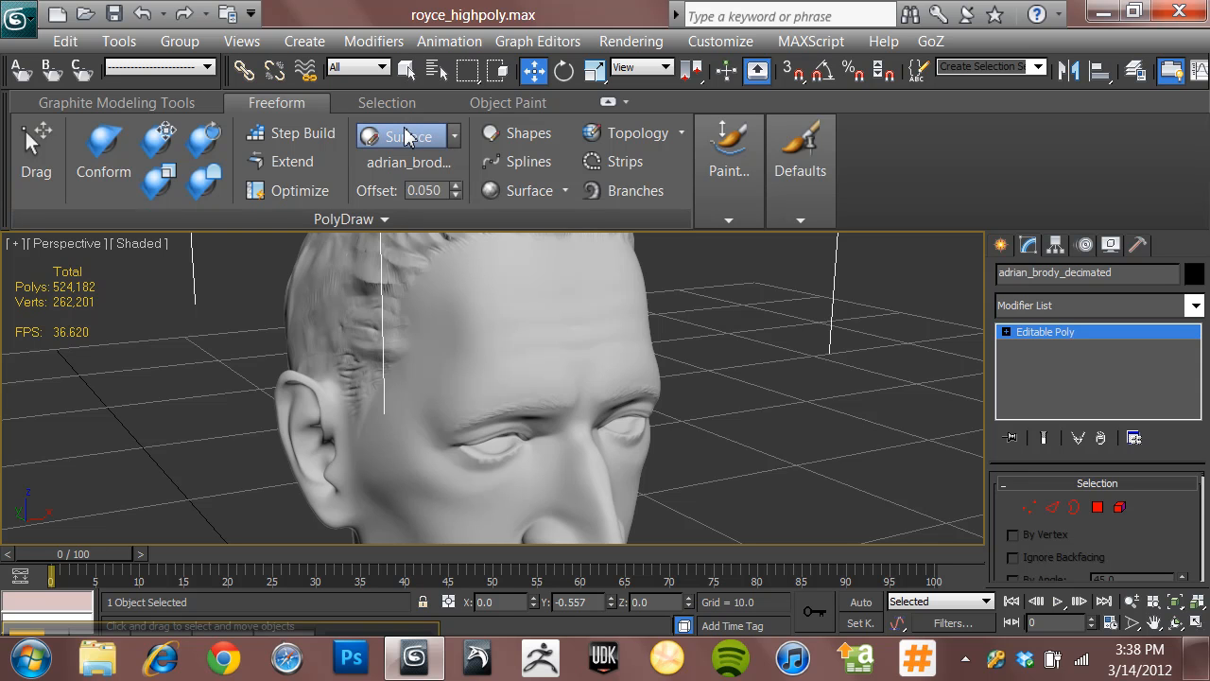
{"action": "left_click", "coordinate": [423, 218]}
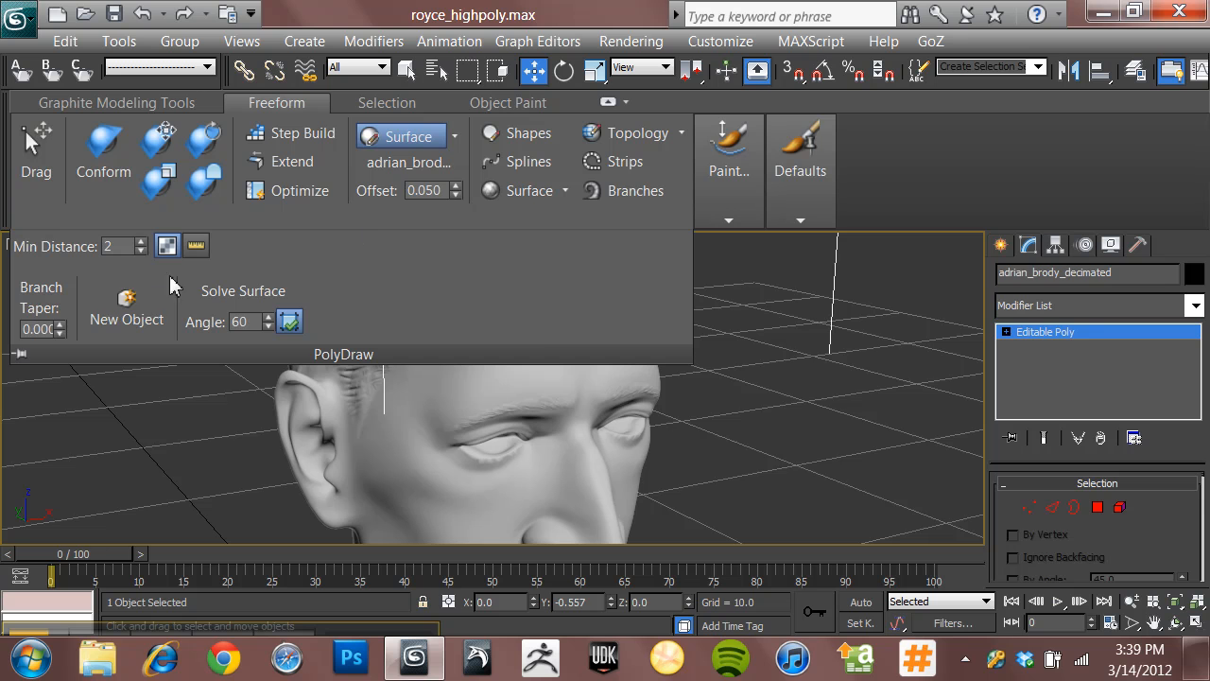
{"action": "left_click", "coordinate": [125, 301]}
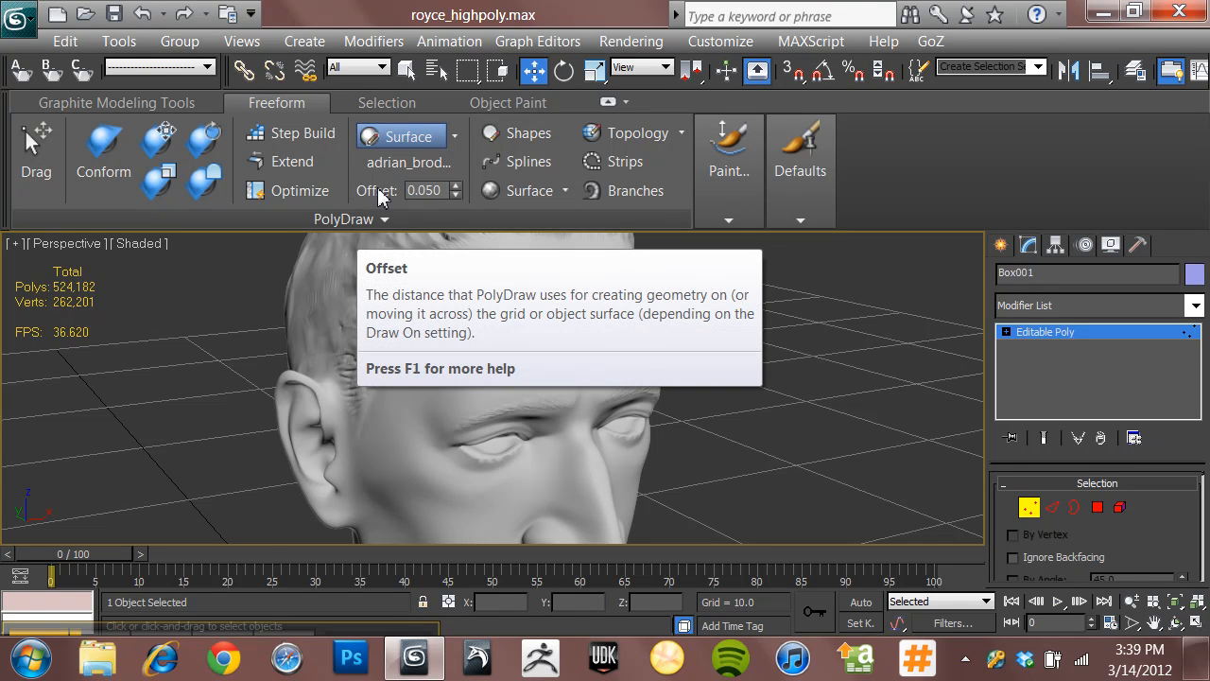
{"action": "key", "text": "ctrl"}
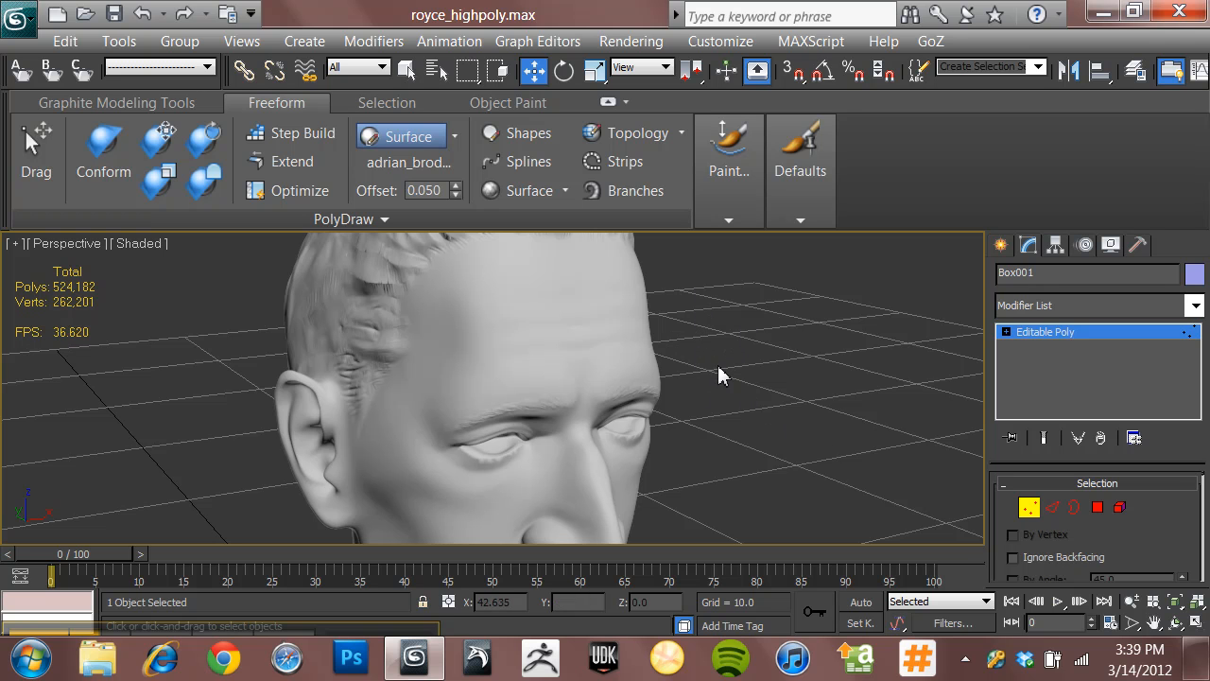
Step: In the front view, use Step Build to place four points on the cheek below the viewer's-left eye and fill them with a quad
{"action": "middle_click_drag", "start_coordinate": [753, 370], "coordinate": [719, 338], "text": "alt"}
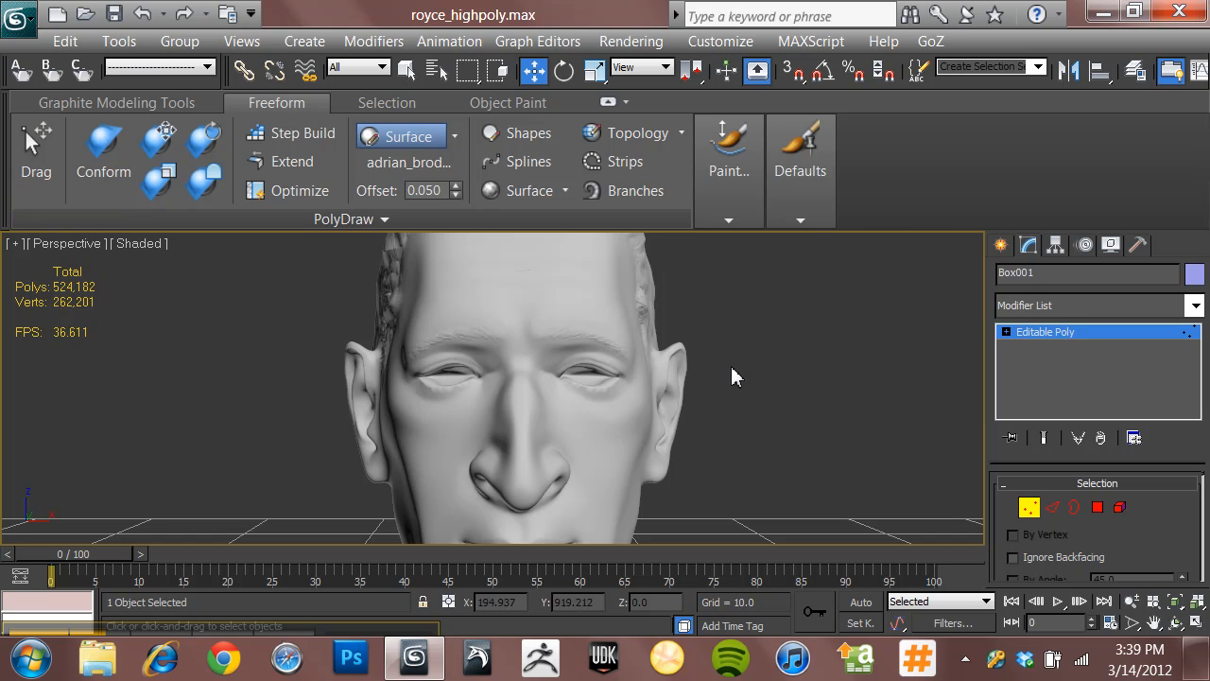
{"action": "key", "text": "f"}
{"action": "scroll", "coordinate": [619, 365], "scroll_direction": "up", "scroll_amount": 10}
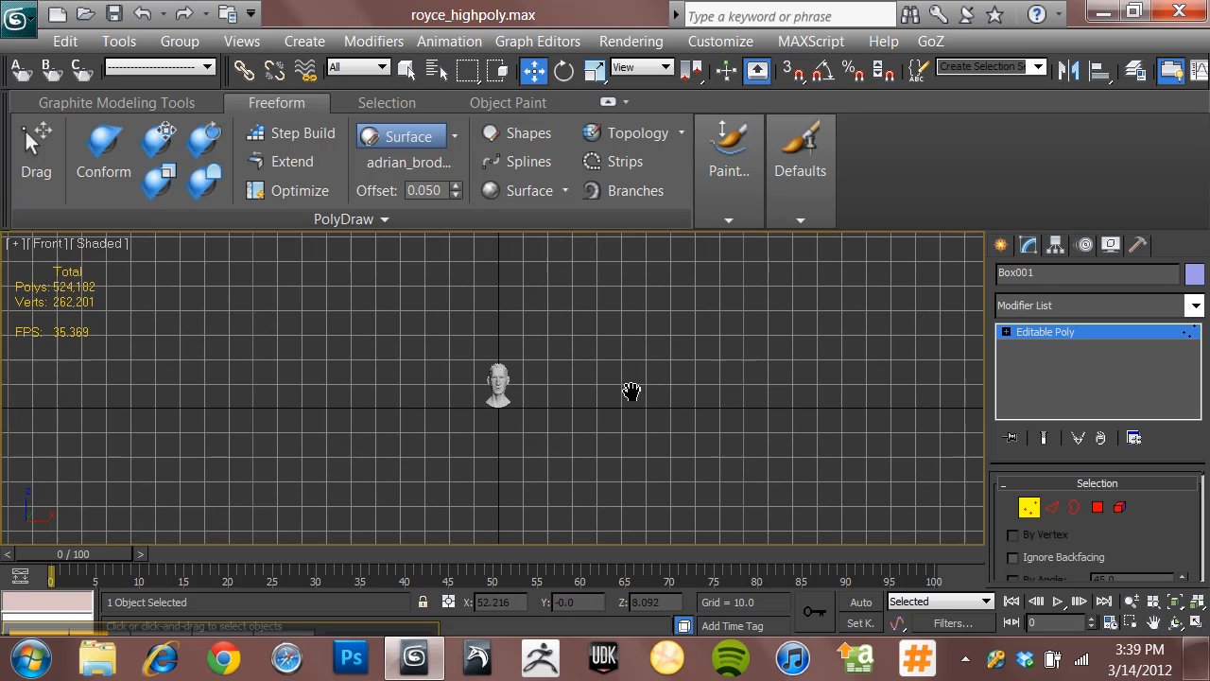
{"action": "scroll", "coordinate": [605, 378], "scroll_direction": "up", "scroll_amount": 8}
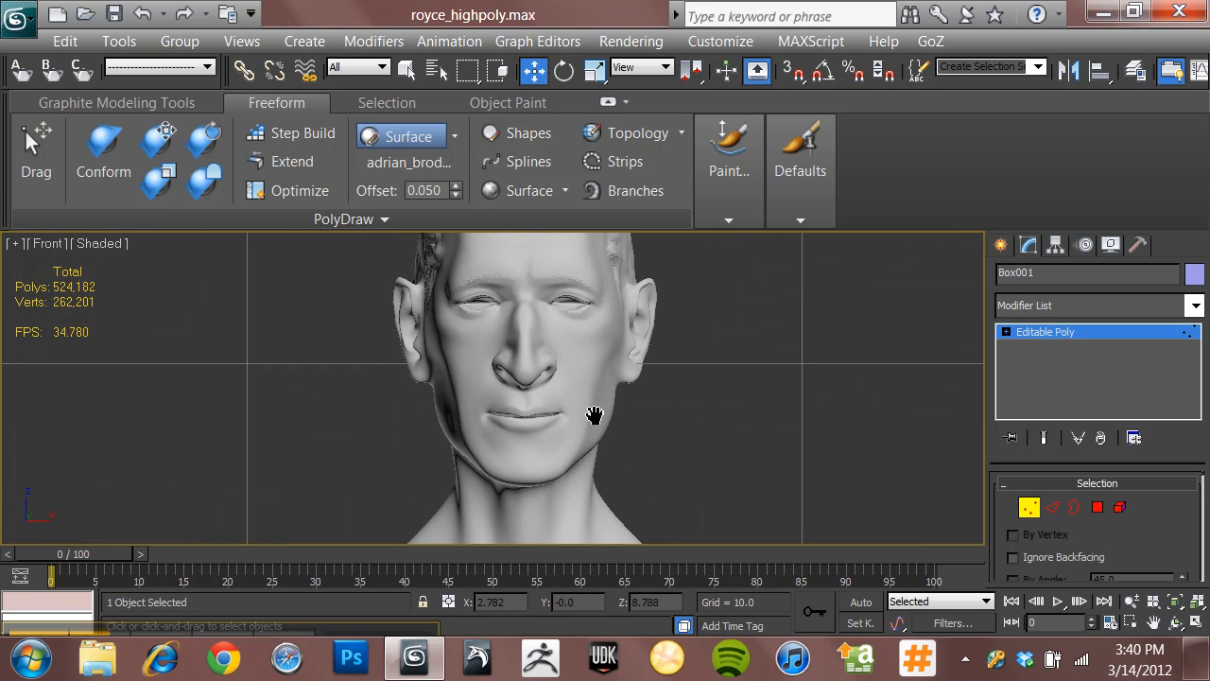
{"action": "scroll", "coordinate": [610, 383], "scroll_direction": "up", "scroll_amount": 3}
{"action": "middle_click_drag", "start_coordinate": [630, 378], "coordinate": [637, 242]}
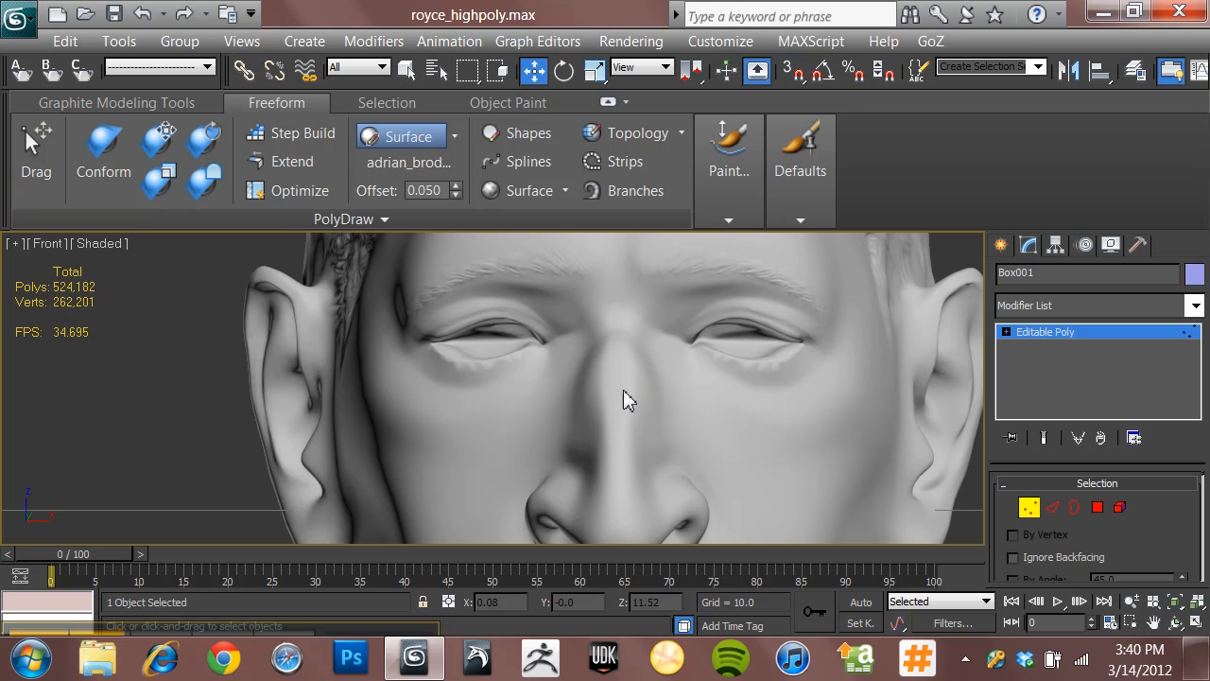
{"action": "left_click", "coordinate": [287, 134]}
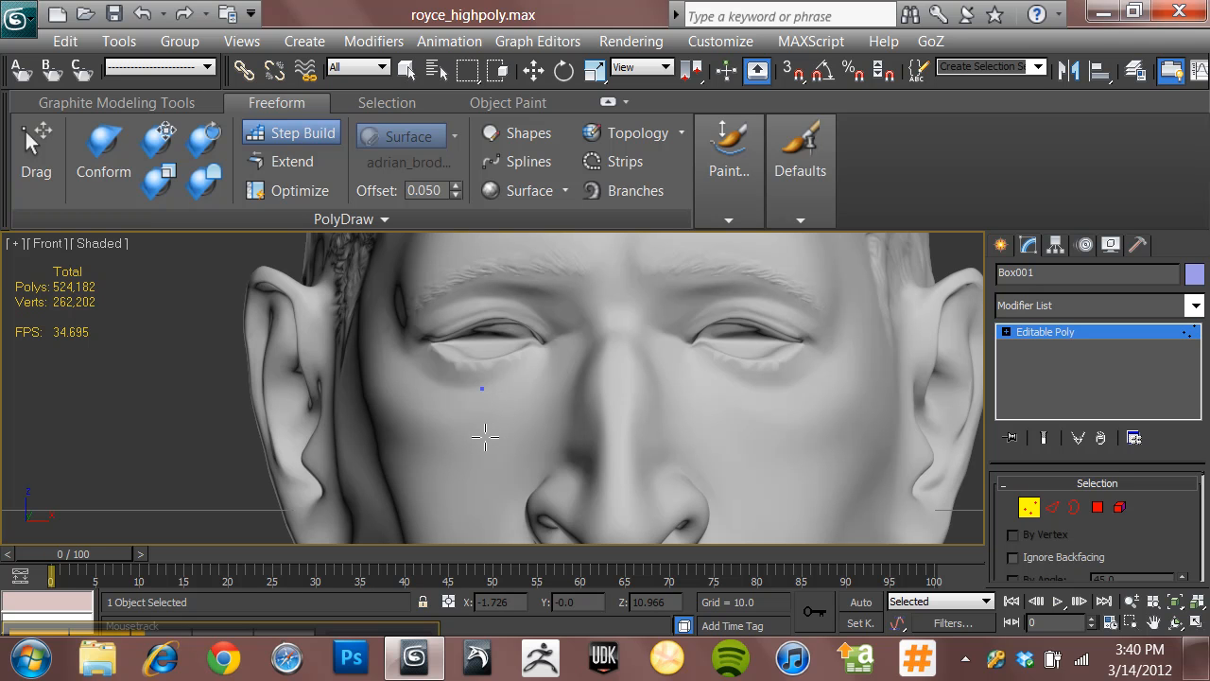
{"action": "left_click", "coordinate": [420, 427]}
{"action": "left_click", "coordinate": [450, 406], "text": "shift"}
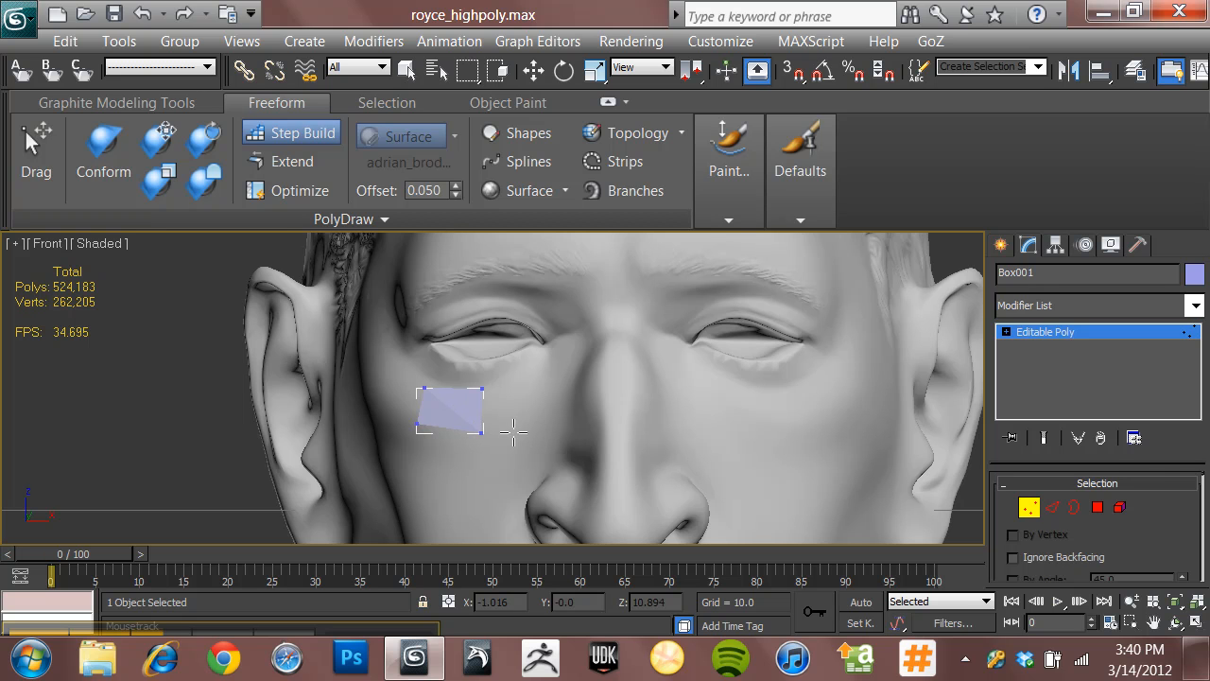
Step: Examine the cheek quad against the head's surface in the perspective and front views, with and without edged faces
{"action": "key", "text": "p"}
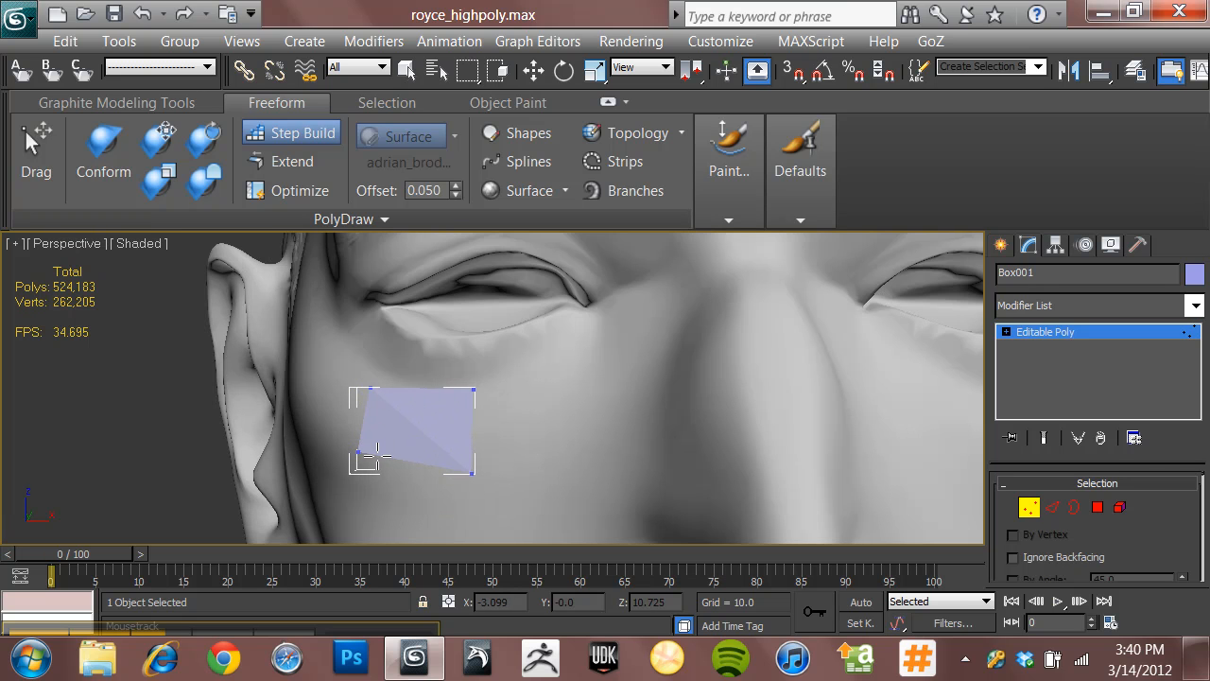
{"action": "middle_click_drag", "start_coordinate": [166, 396], "coordinate": [216, 428], "text": "alt"}
{"action": "key", "text": "F4"}
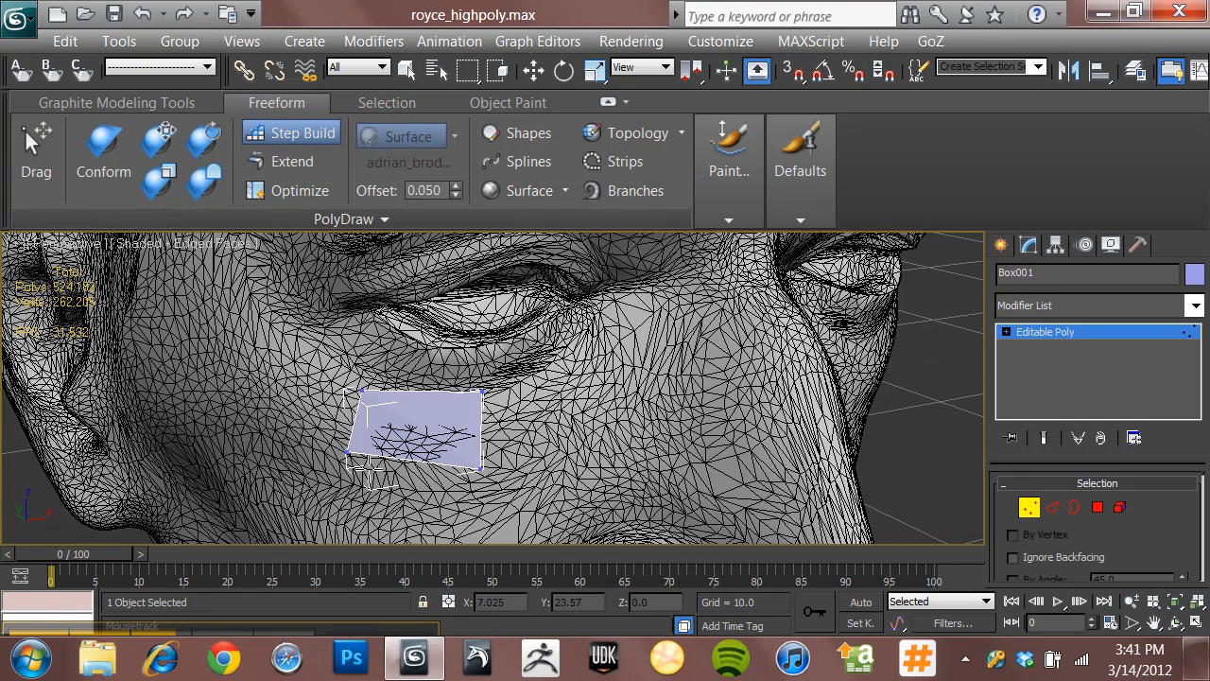
{"action": "middle_click_drag", "start_coordinate": [515, 474], "coordinate": [476, 464], "text": "alt"}
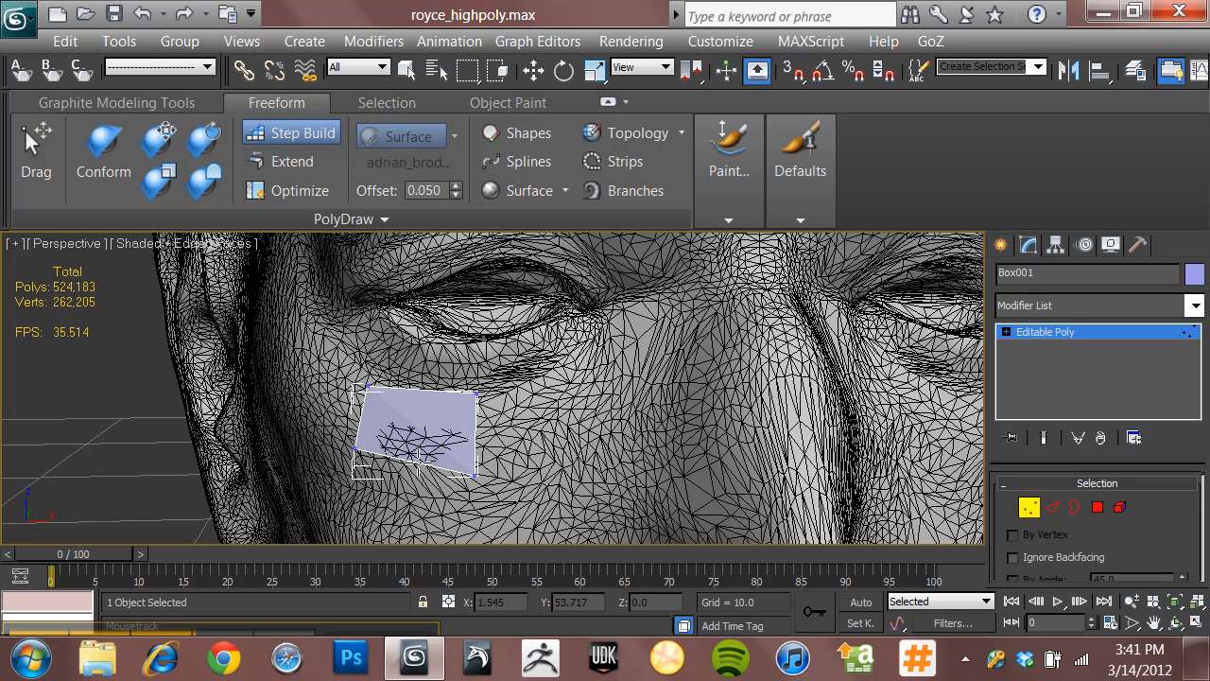
{"action": "scroll", "coordinate": [173, 468], "scroll_direction": "down", "scroll_amount": 5}
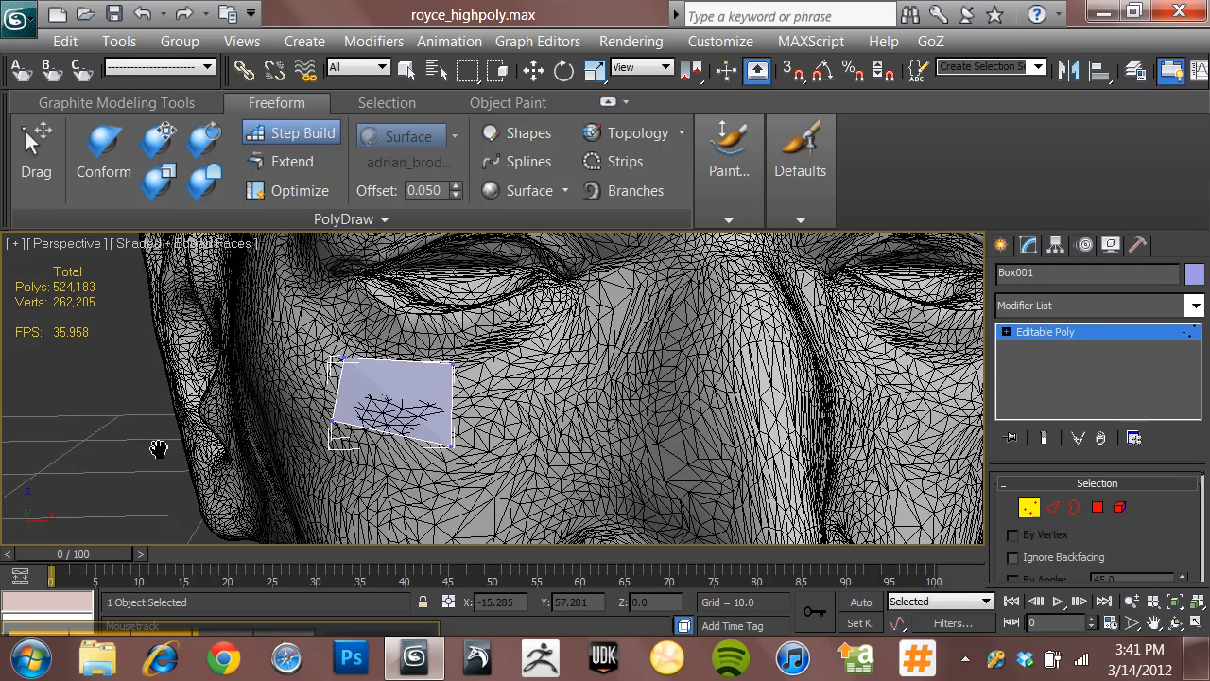
{"action": "key", "text": "f"}
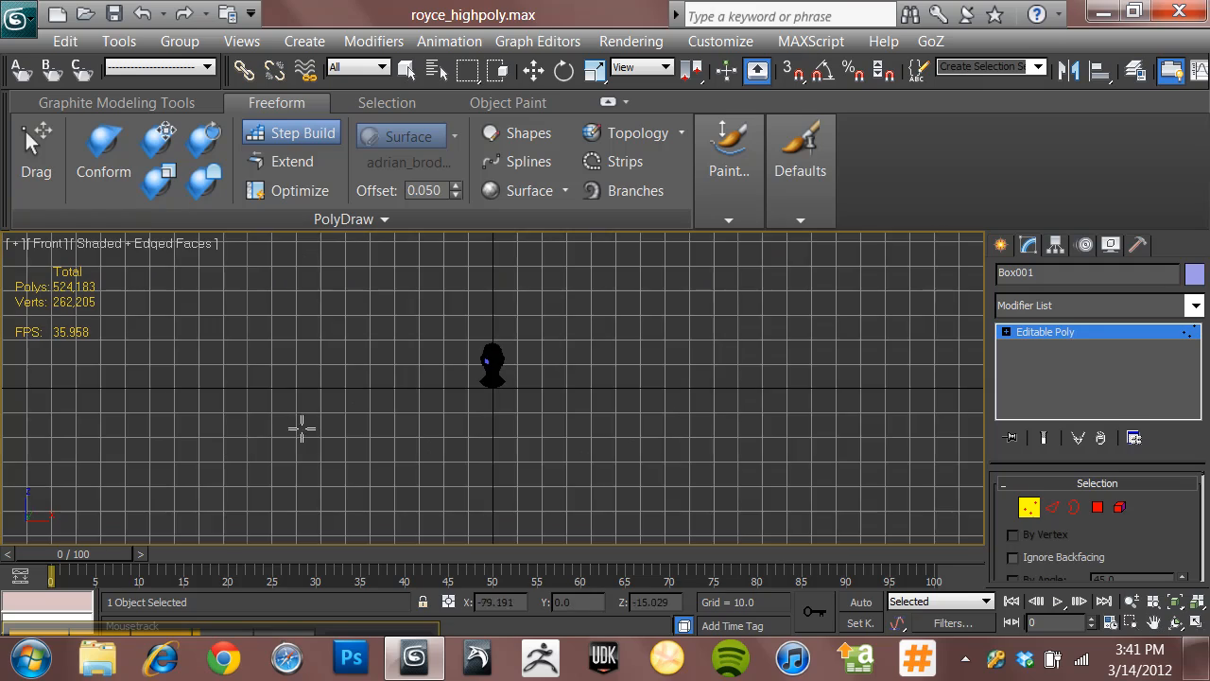
{"action": "scroll", "coordinate": [513, 425], "scroll_direction": "up", "scroll_amount": 8}
{"action": "middle_click_drag", "start_coordinate": [516, 460], "coordinate": [619, 436]}
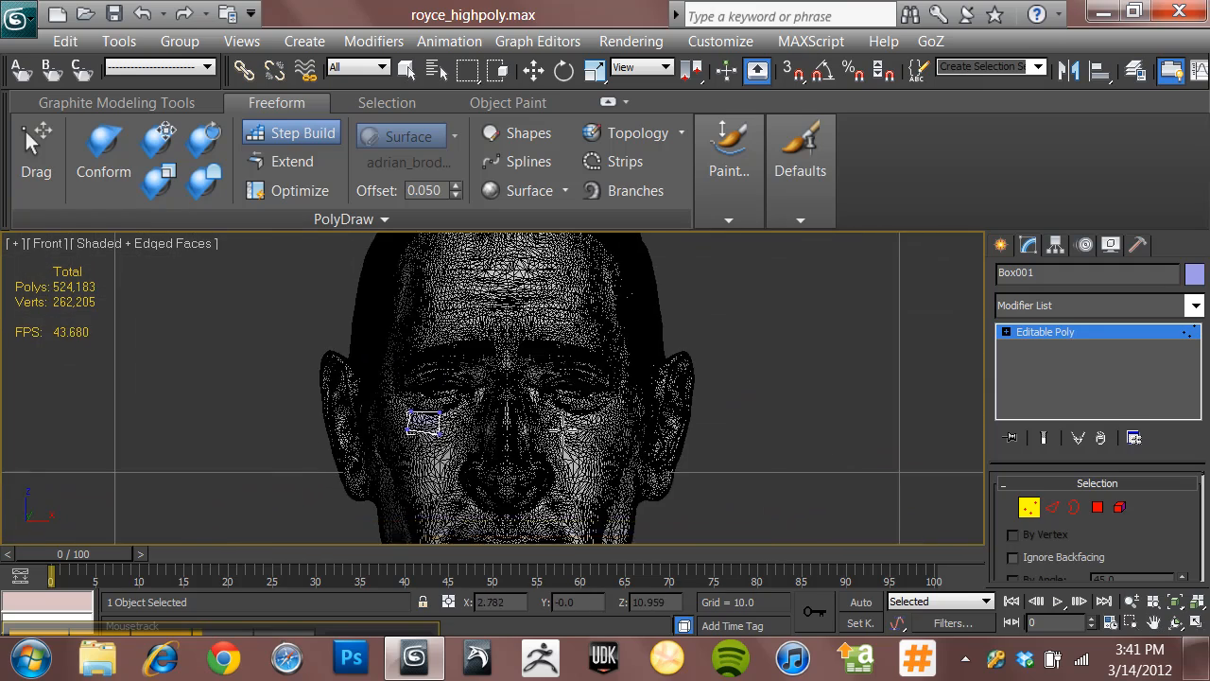
{"action": "scroll", "coordinate": [616, 434], "scroll_direction": "up", "scroll_amount": 4}
{"action": "middle_click_drag", "start_coordinate": [407, 432], "coordinate": [519, 389]}
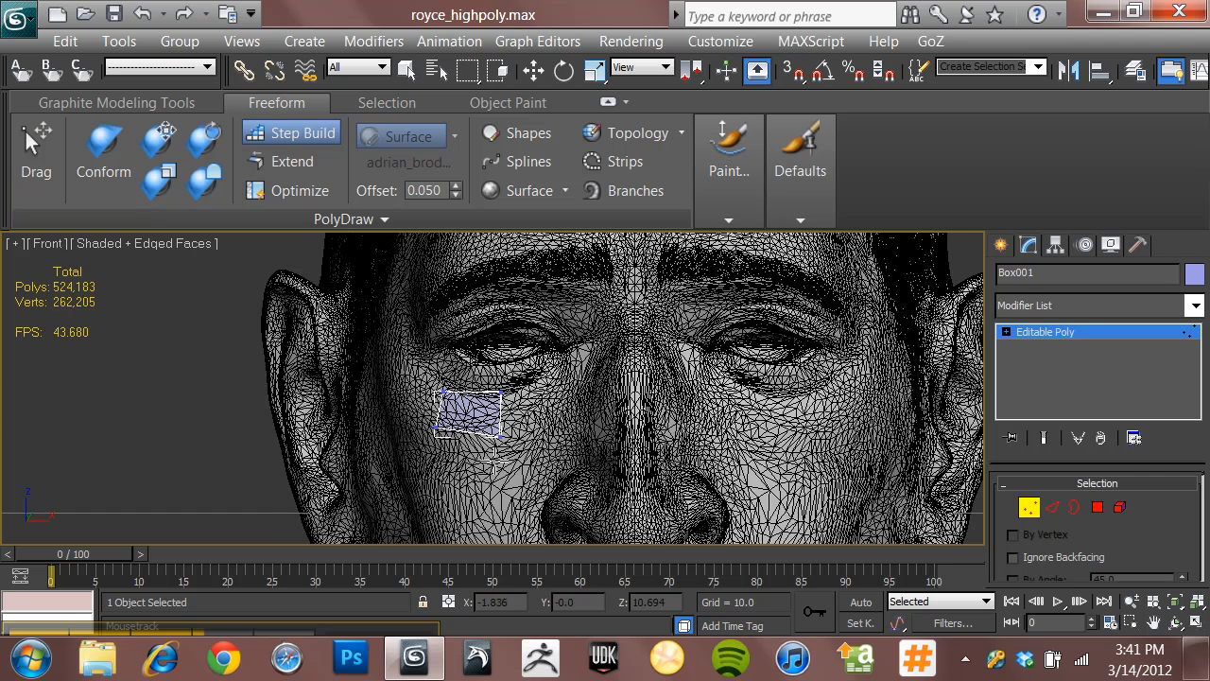
{"action": "key", "text": "F4"}
{"action": "middle_click_drag", "start_coordinate": [528, 451], "coordinate": [540, 405]}
{"action": "scroll", "coordinate": [539, 416], "scroll_direction": "up", "scroll_amount": 2}
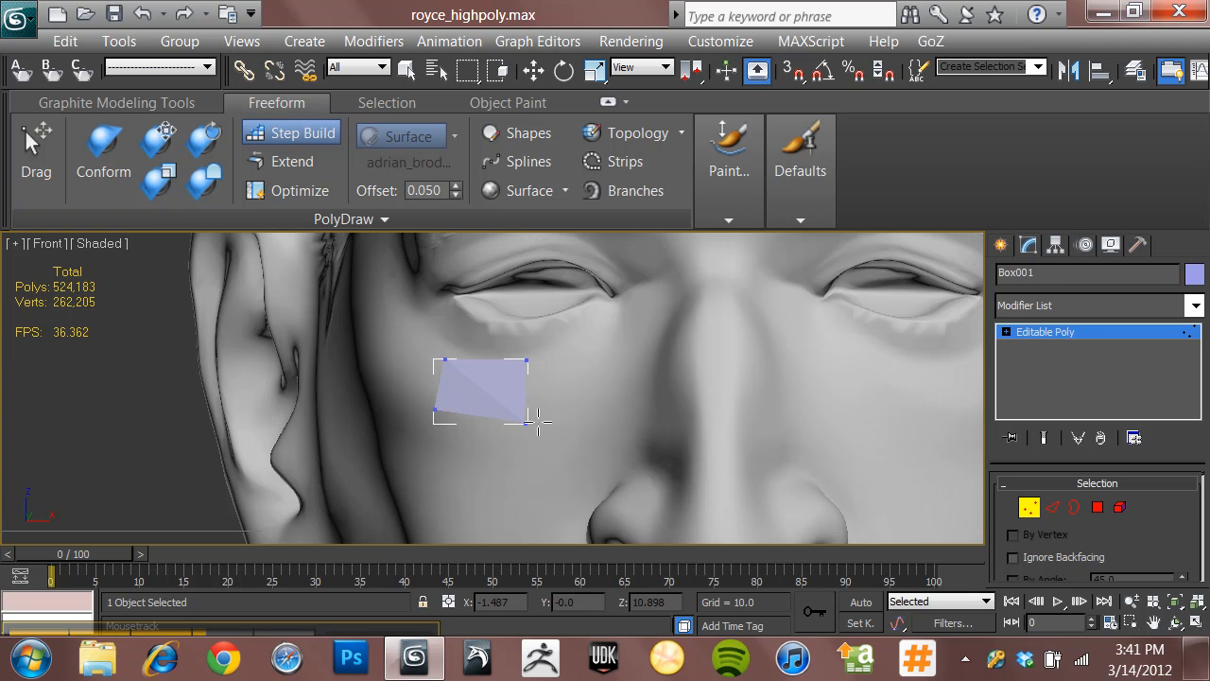
Step: Change the object color of the new low-poly mesh to dark crimson
{"action": "left_click", "coordinate": [1194, 275]}
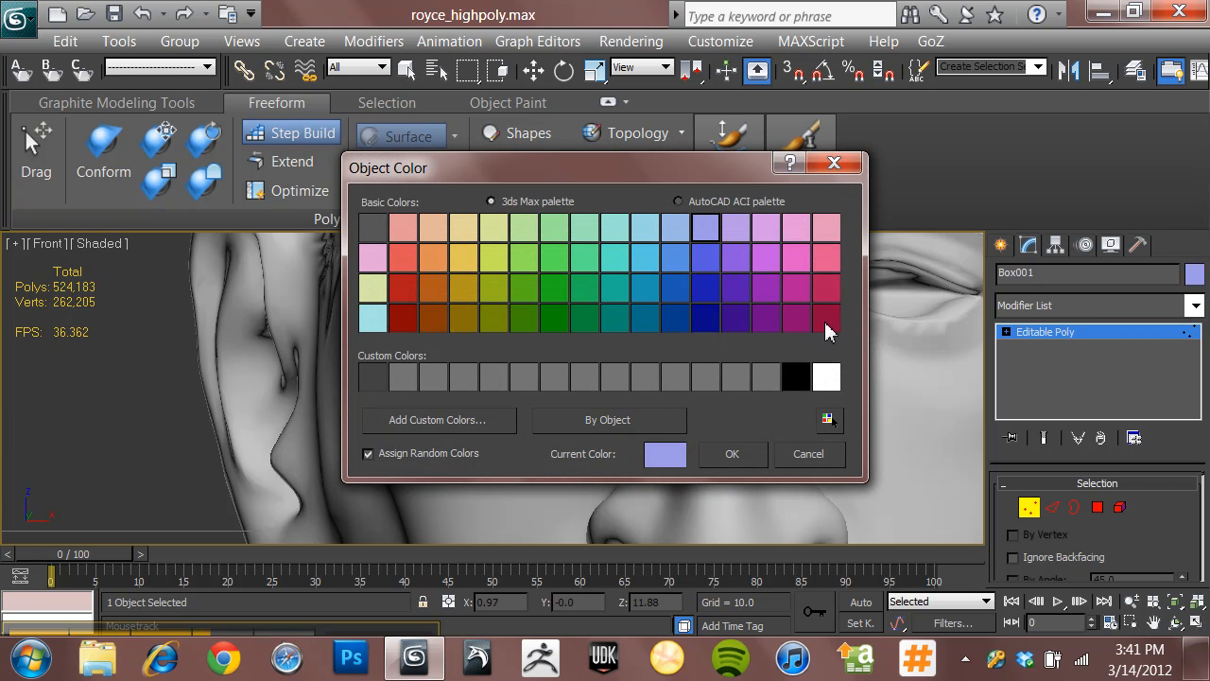
{"action": "left_click", "coordinate": [826, 319]}
{"action": "left_click", "coordinate": [736, 455]}
Step: Place two more Step Build points between the cheek quad and the nose and fill a second, adjoining quad
{"action": "middle_click_drag", "start_coordinate": [525, 373], "coordinate": [548, 409]}
{"action": "scroll", "coordinate": [549, 409], "scroll_direction": "down", "scroll_amount": 4}
{"action": "scroll", "coordinate": [549, 410], "scroll_direction": "up", "scroll_amount": 4}
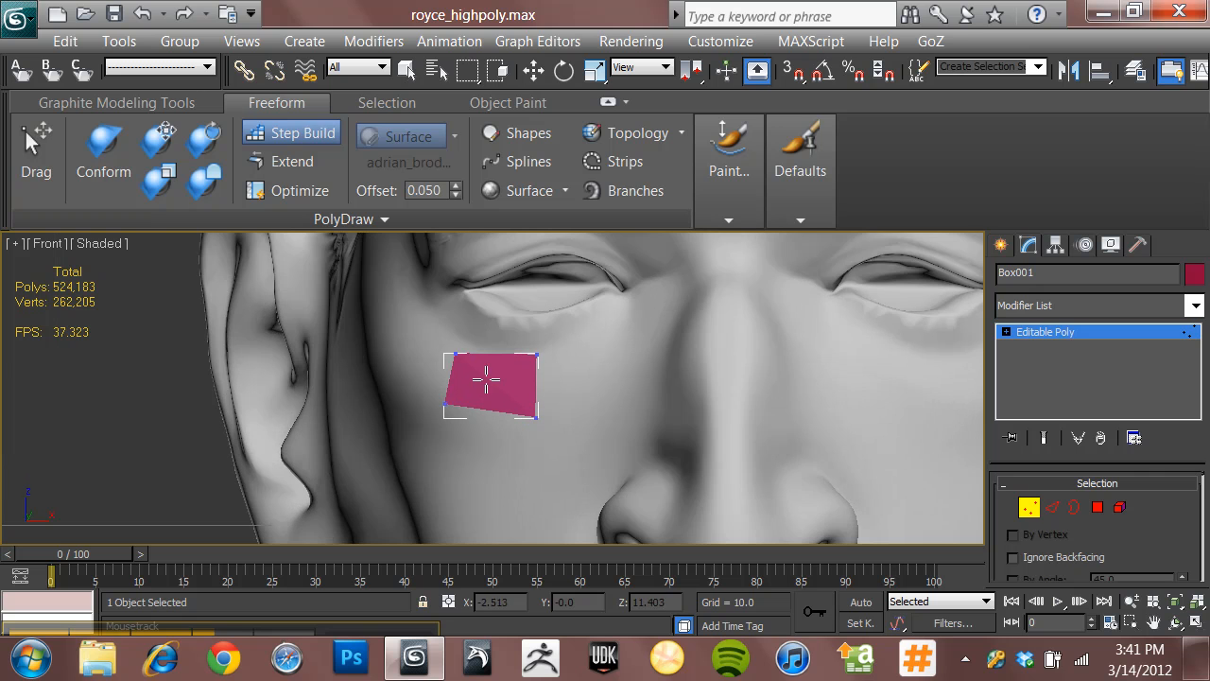
{"action": "mouse_move", "coordinate": [585, 399]}
{"action": "middle_mouse_down"}
{"action": "mouse_move", "coordinate": [568, 405]}
{"action": "mouse_move", "coordinate": [600, 410]}
{"action": "middle_mouse_up"}
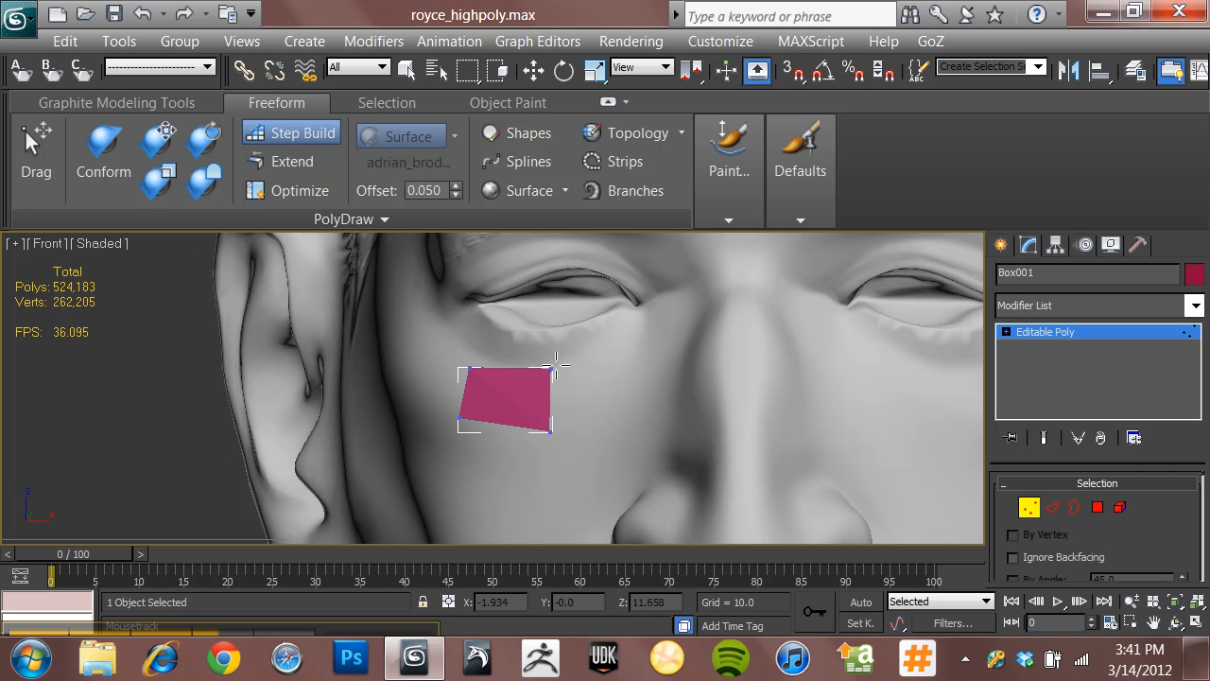
{"action": "middle_click_drag", "start_coordinate": [578, 379], "coordinate": [664, 359]}
{"action": "middle_click_drag", "start_coordinate": [701, 380], "coordinate": [555, 342]}
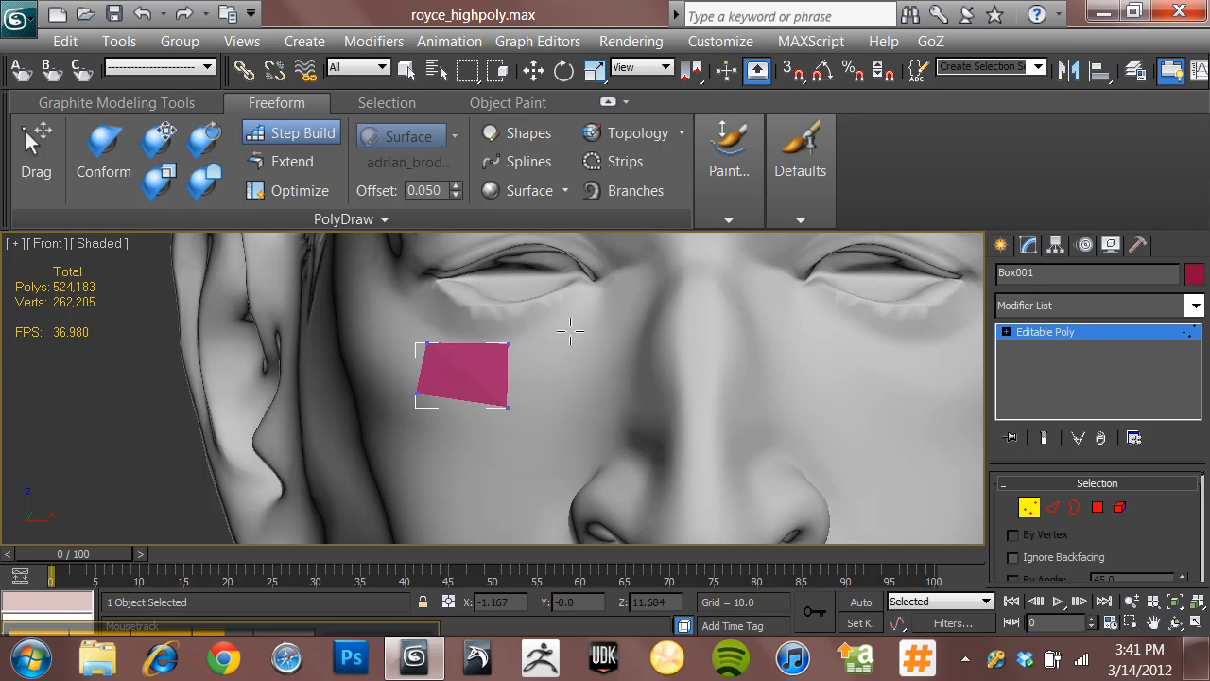
{"action": "left_click", "coordinate": [571, 326]}
{"action": "left_click", "coordinate": [587, 373]}
{"action": "left_click", "coordinate": [521, 352], "text": "shift"}
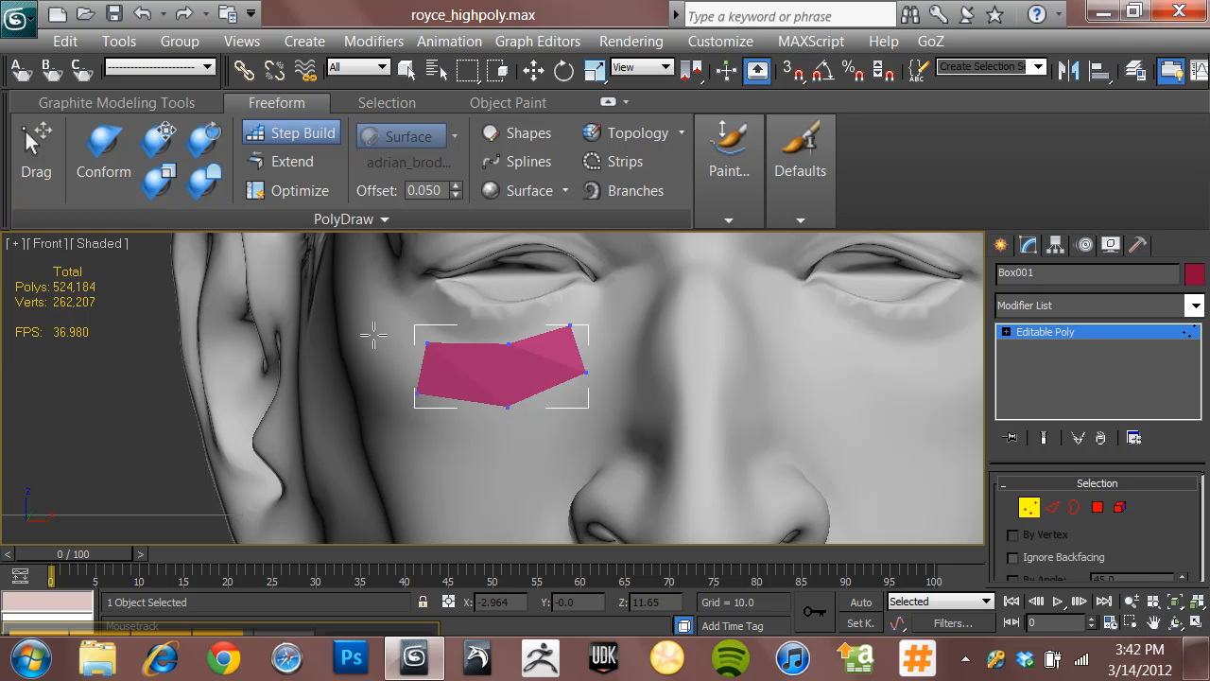
Step: In the perspective view, place four Step Build points in two pairs from the strip's nose-side end up to the inner eye corner
{"action": "key", "text": "p"}
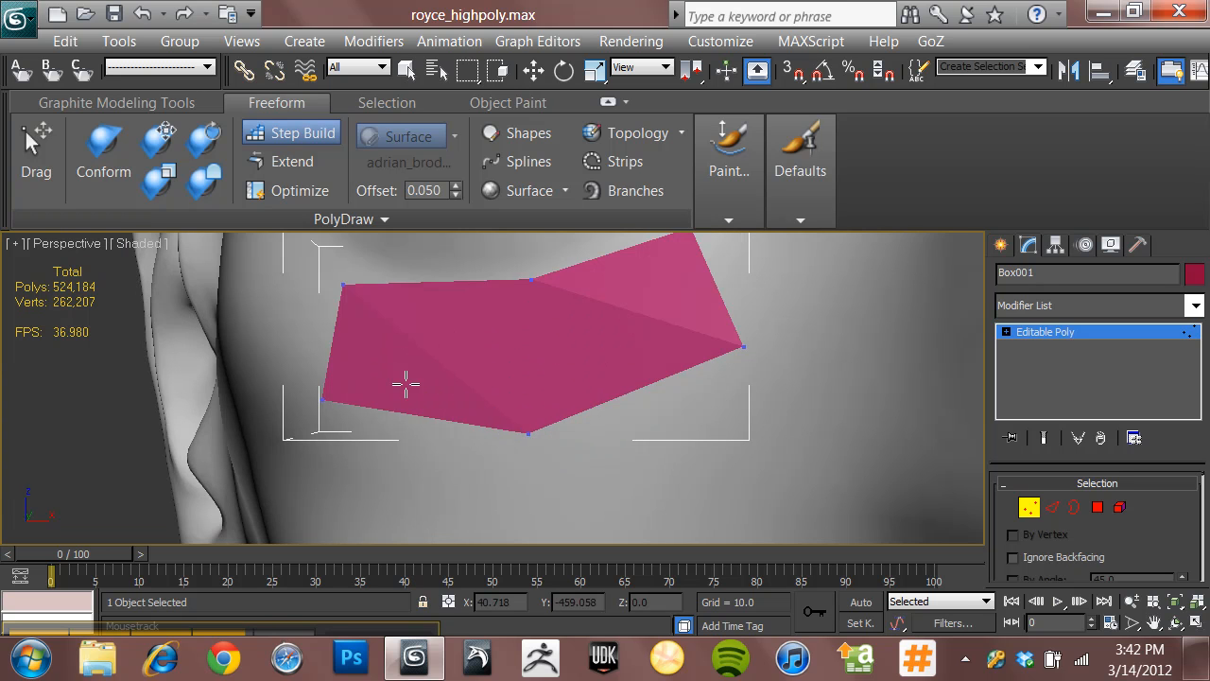
{"action": "scroll", "coordinate": [608, 386], "scroll_direction": "down", "scroll_amount": 5}
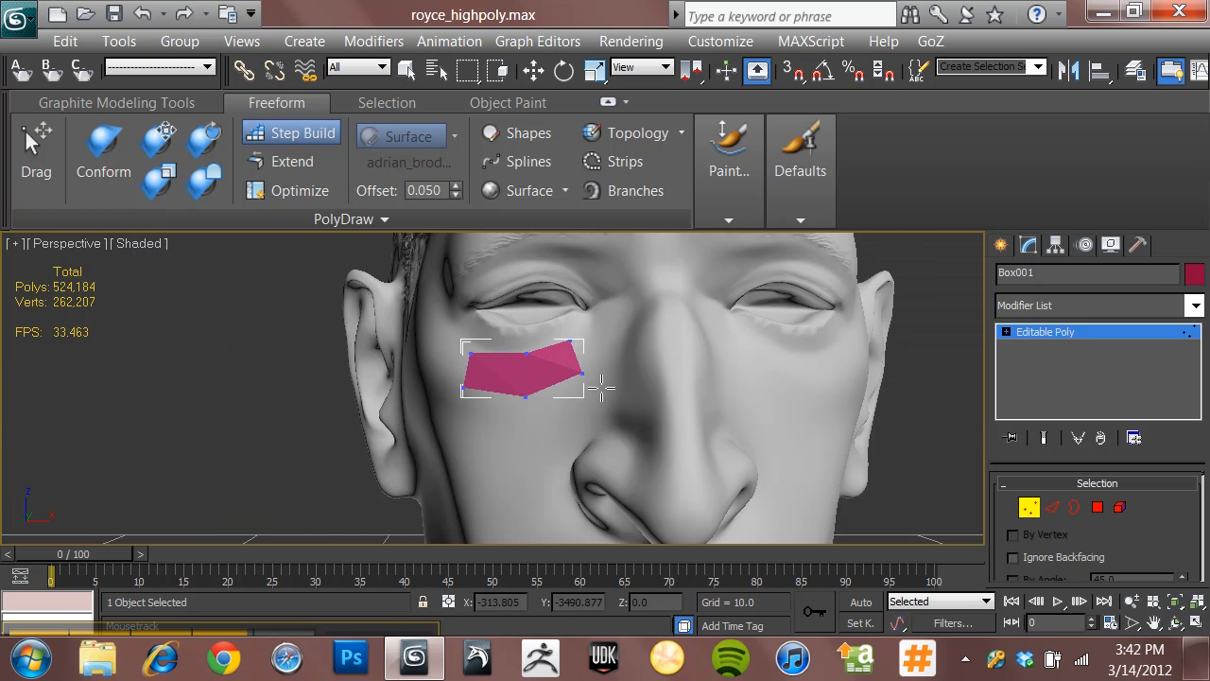
{"action": "middle_click_drag", "start_coordinate": [549, 353], "coordinate": [542, 402], "text": "alt"}
{"action": "scroll", "coordinate": [597, 373], "scroll_direction": "up", "scroll_amount": 3}
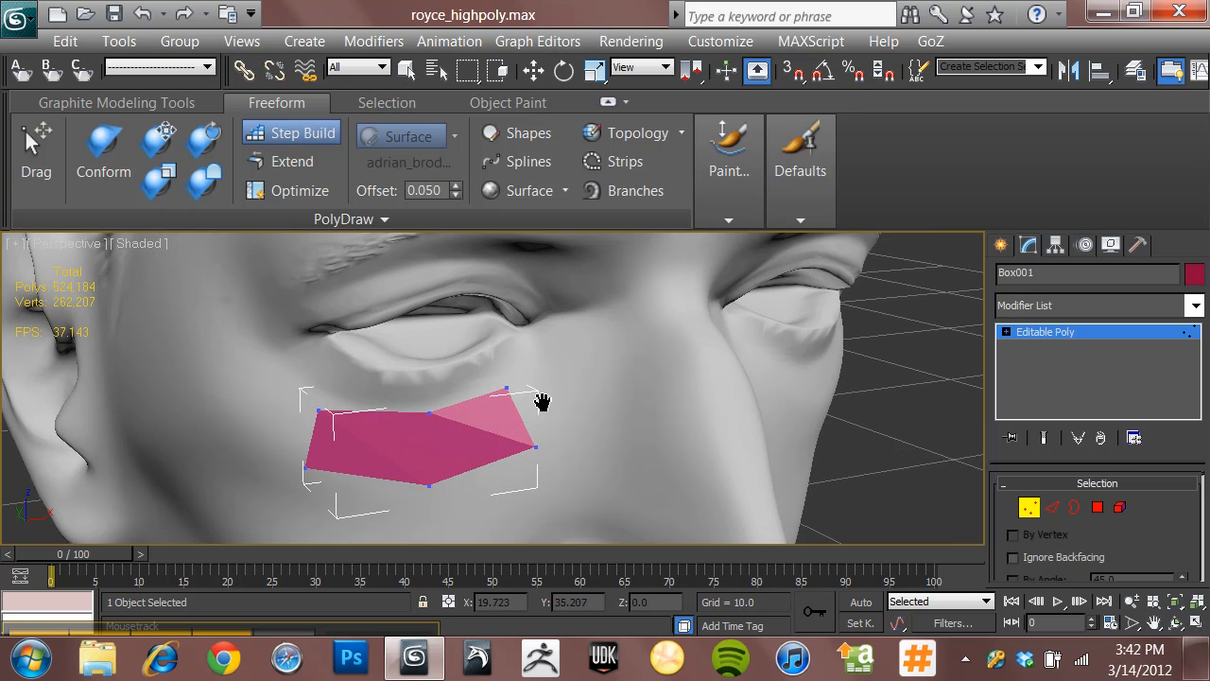
{"action": "left_click", "coordinate": [522, 355]}
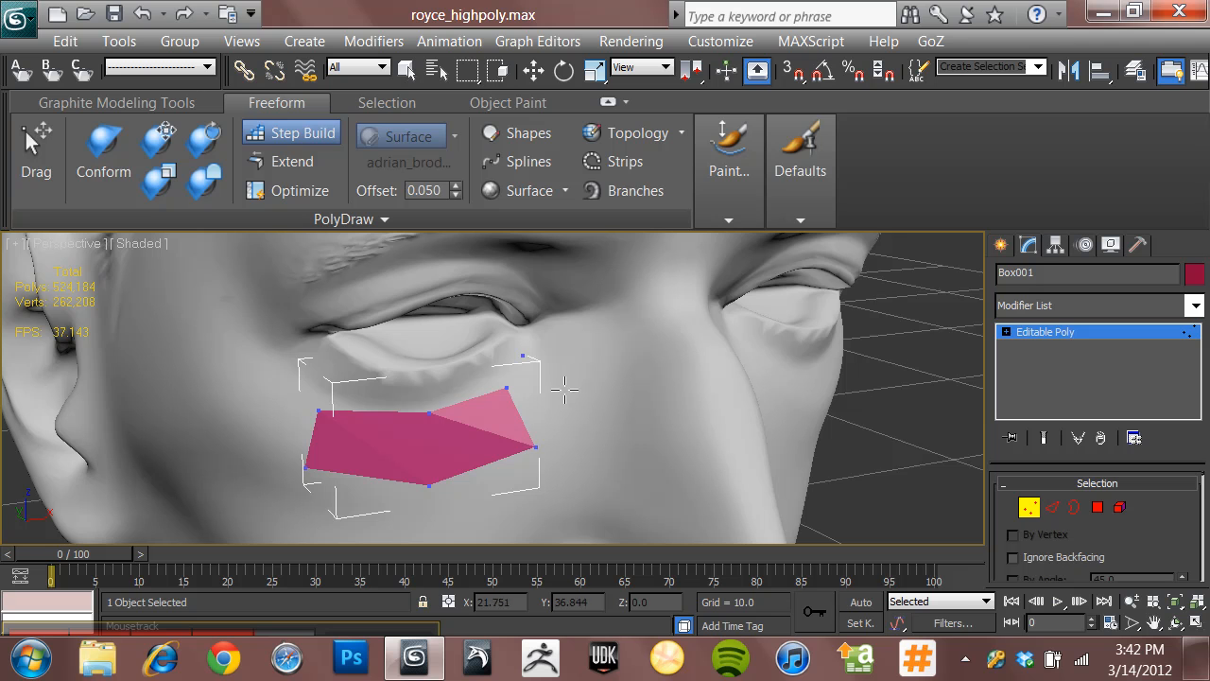
{"action": "left_click", "coordinate": [559, 387]}
{"action": "left_click", "coordinate": [531, 331]}
{"action": "left_click", "coordinate": [569, 317]}
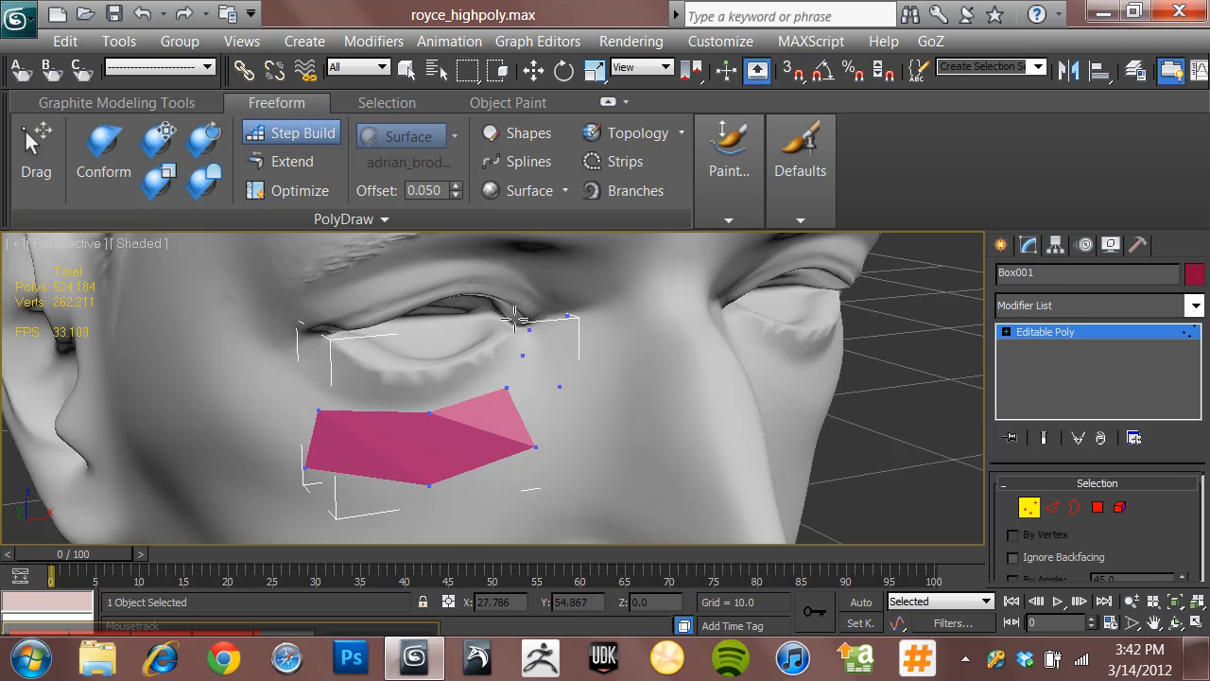
Step: Fill two quads between the strip's nose-side end and the new points, extending the strip to the inner eye corner
{"action": "middle_click_drag", "start_coordinate": [581, 454], "coordinate": [561, 397], "text": "alt"}
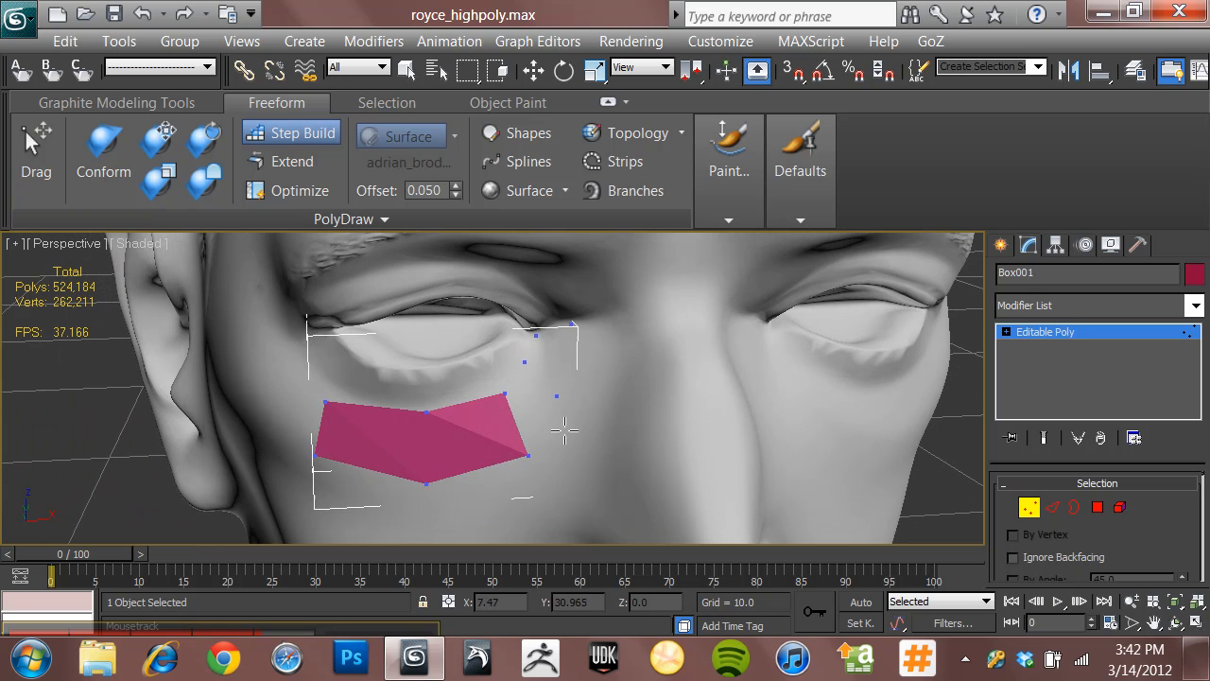
{"action": "left_click", "coordinate": [537, 390], "text": "shift"}
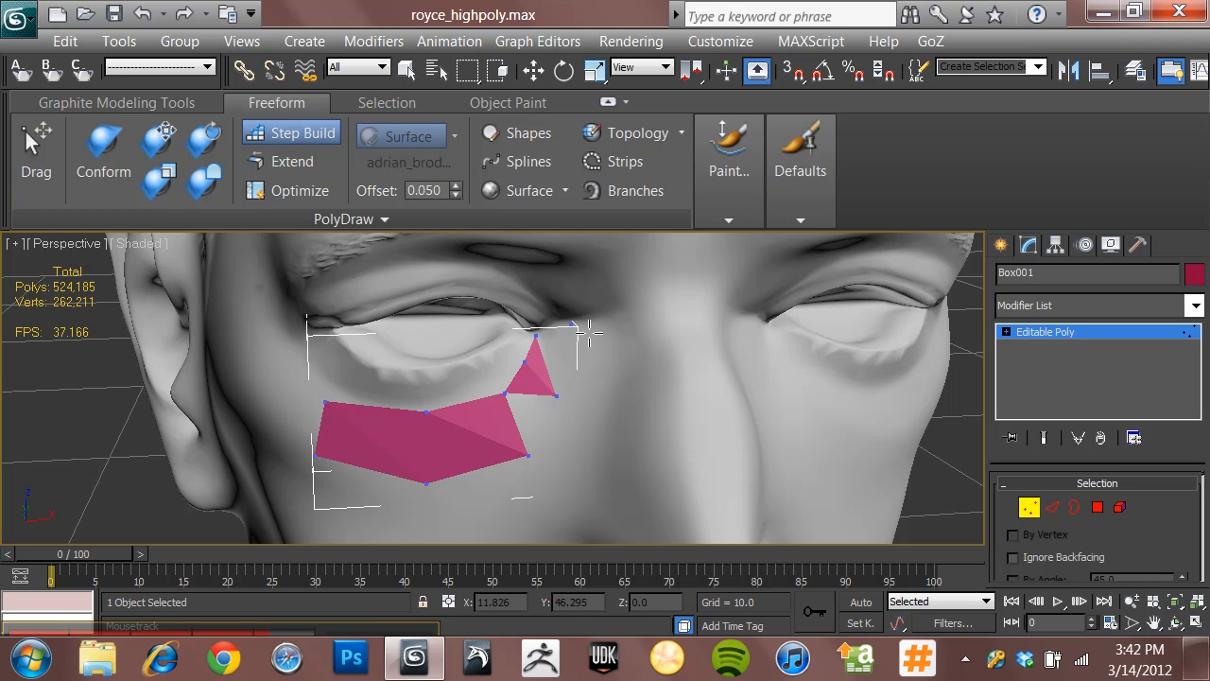
{"action": "key", "text": "ctrl+z"}
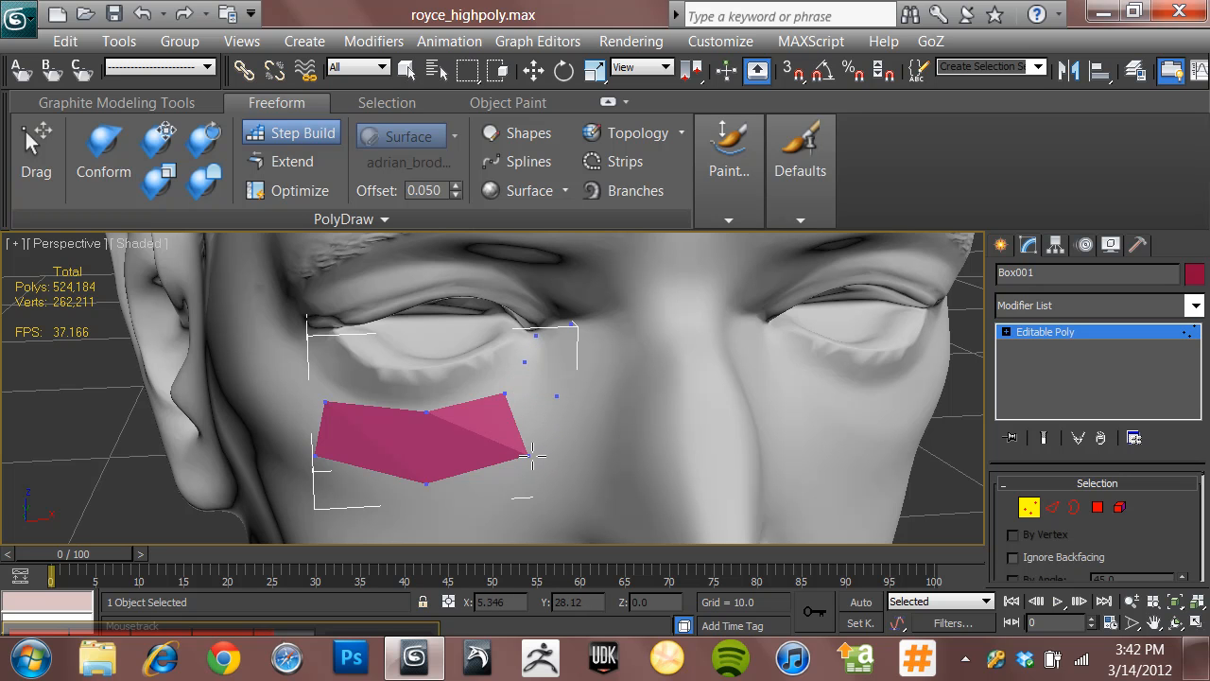
{"action": "left_click", "coordinate": [532, 409], "text": "shift"}
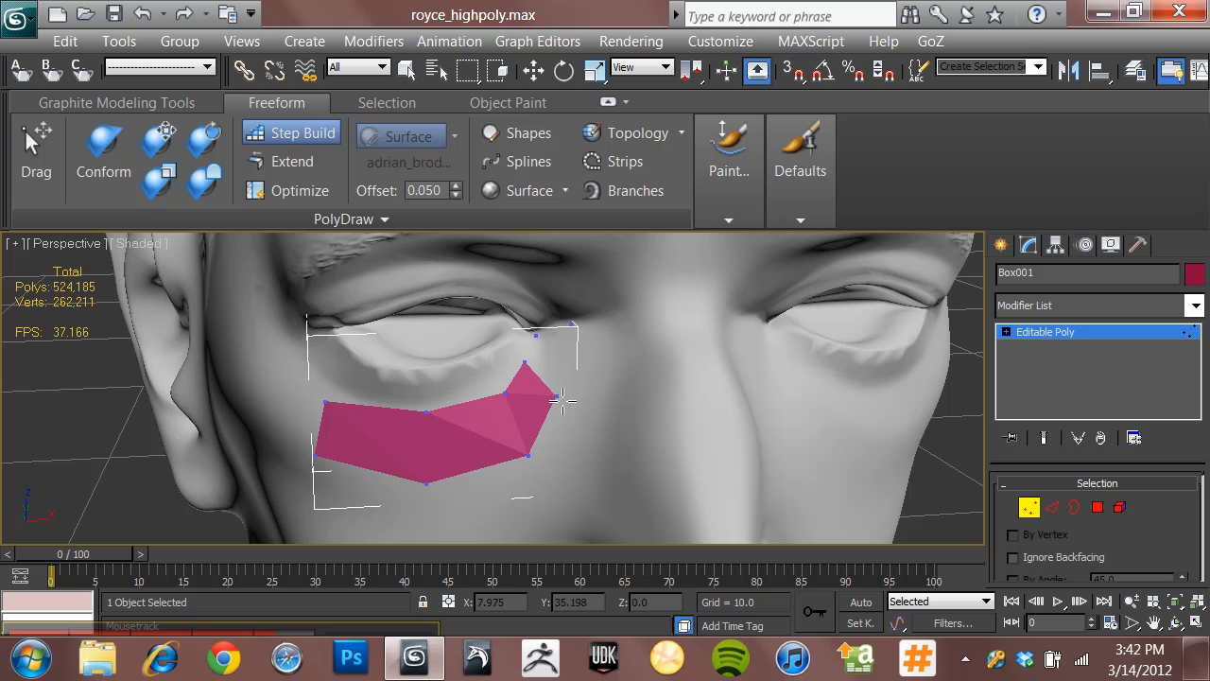
{"action": "left_click", "coordinate": [556, 371], "text": "shift"}
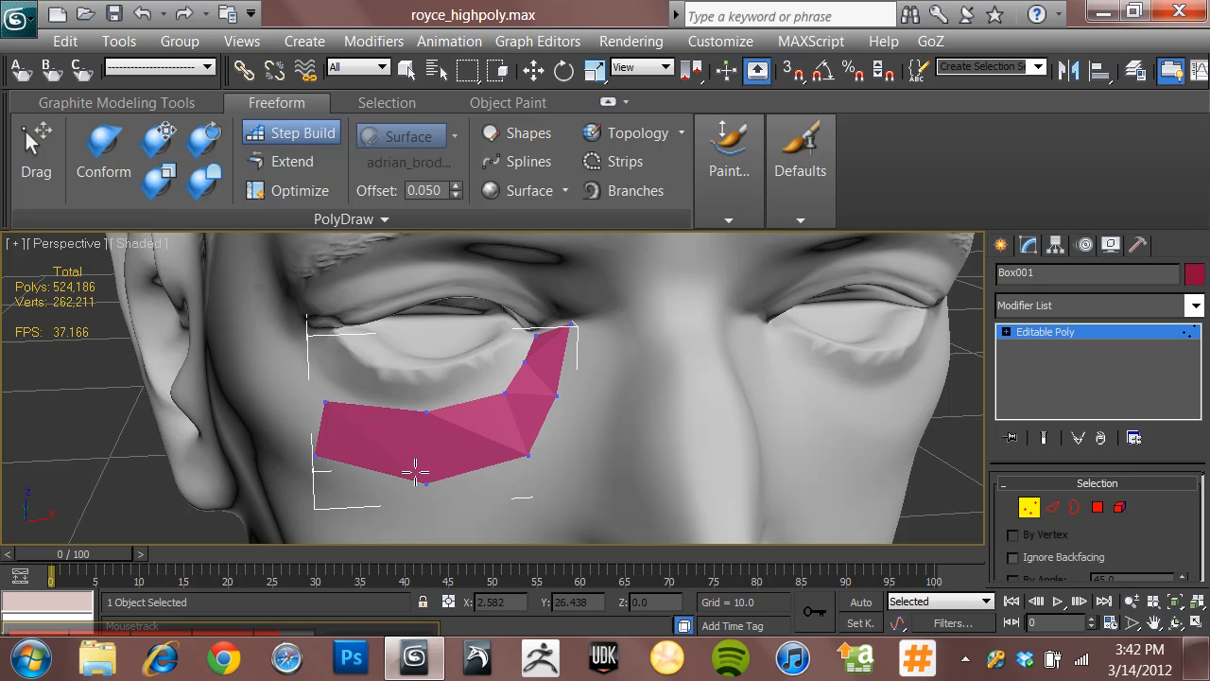
{"action": "middle_click_drag", "start_coordinate": [583, 484], "coordinate": [663, 440], "text": "alt"}
{"action": "scroll", "coordinate": [644, 449], "scroll_direction": "down", "scroll_amount": 5}
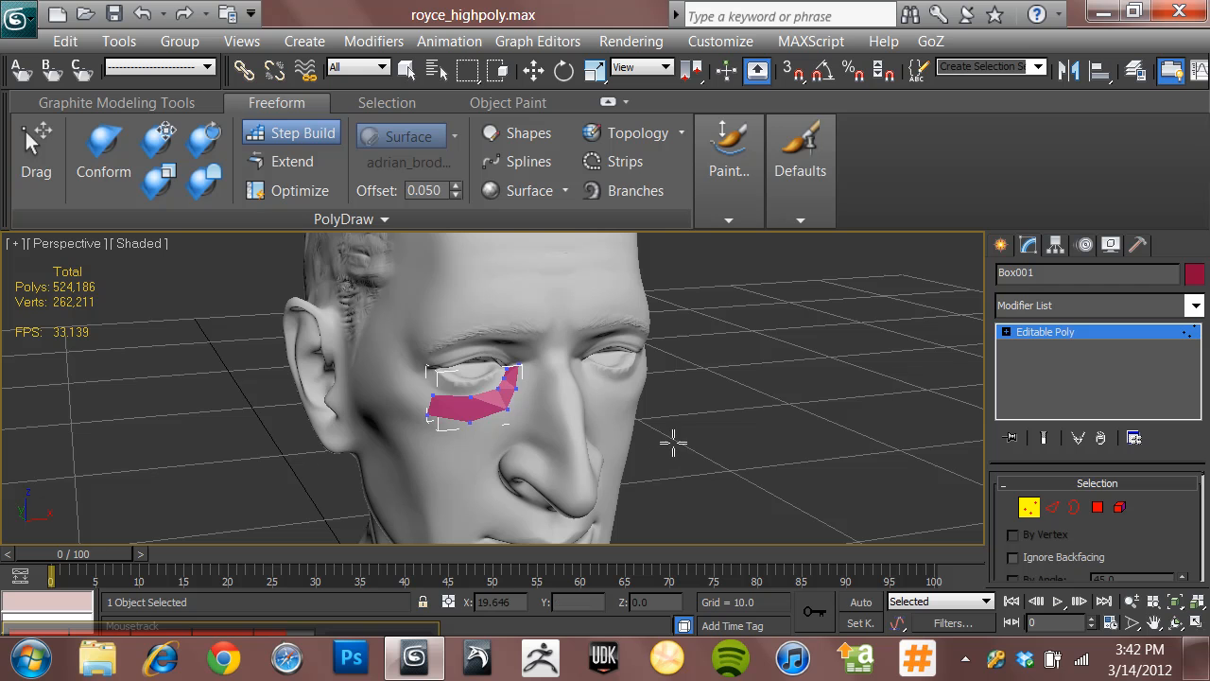